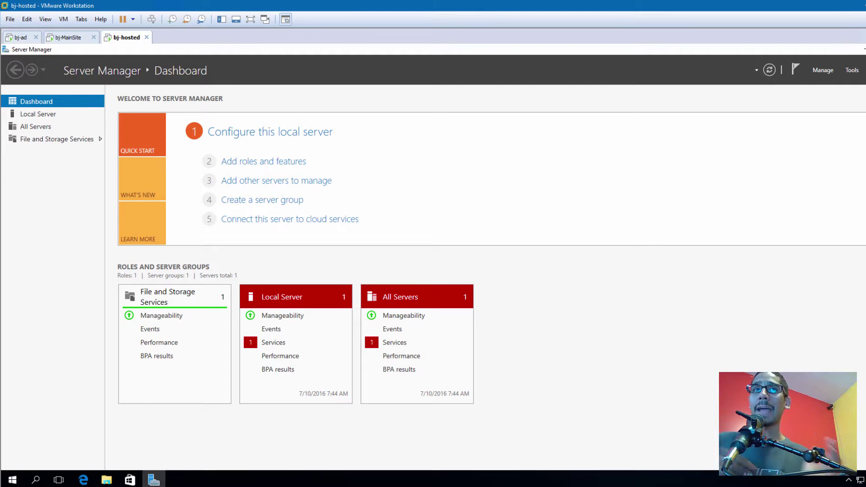
Switch through bj-MainSite to the bj-ad virtual machine showing the BranchCache firewall inbound rules.
click(73, 38)
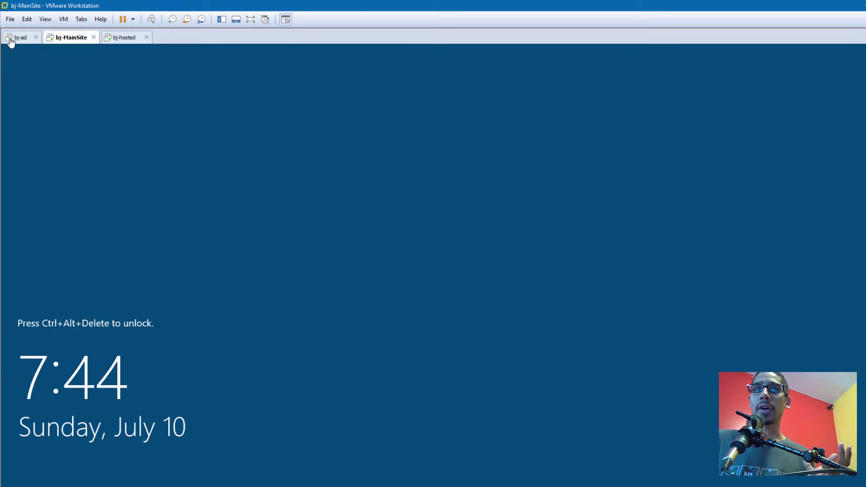
click(11, 41)
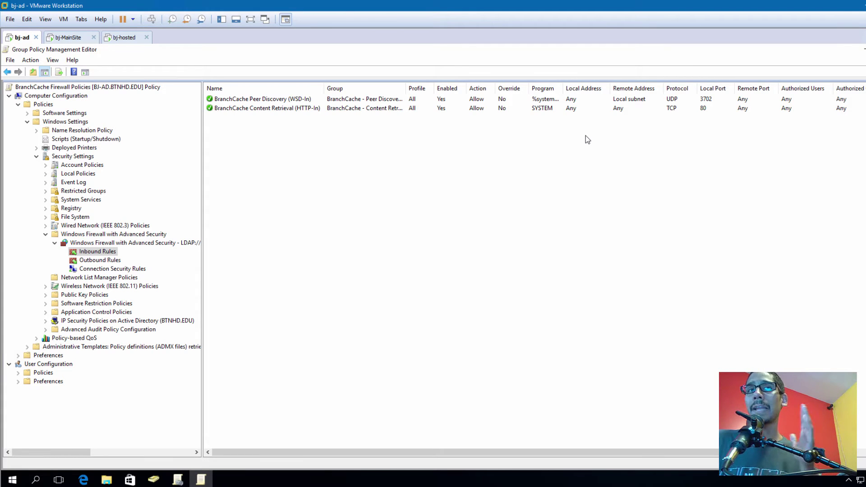
On bj-hosted, select the BranchCache for Network Files role service along with the required File Server.
click(121, 37)
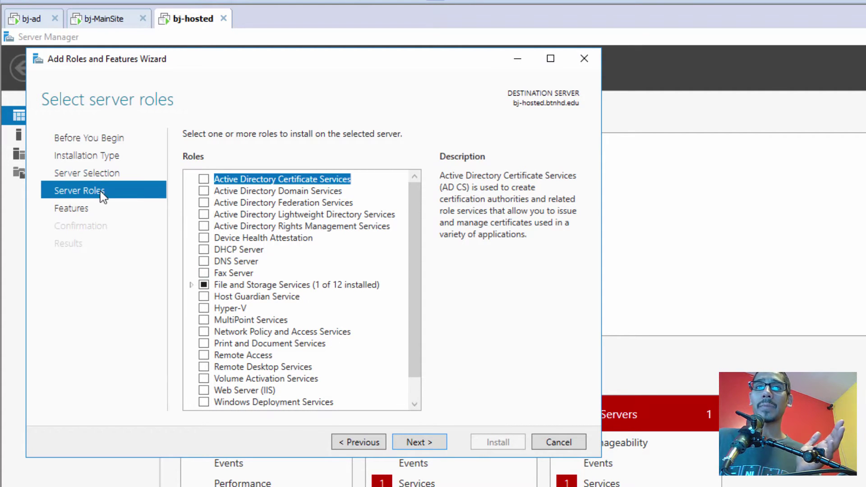
click(192, 285)
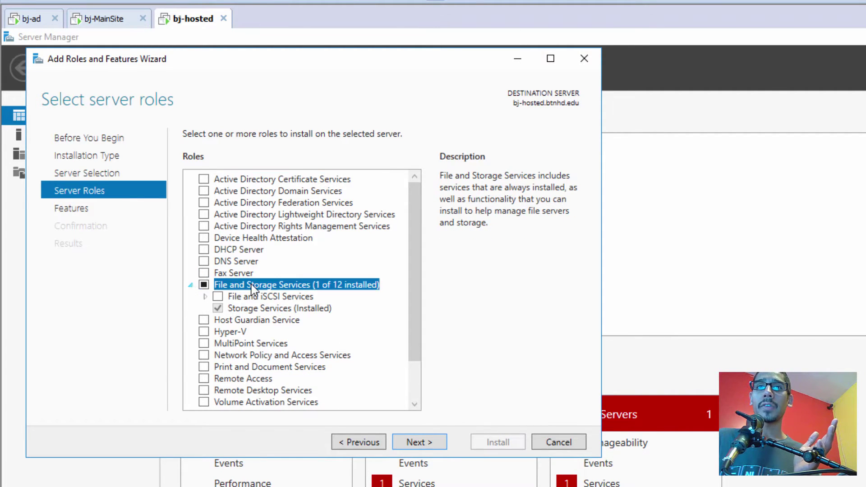
click(231, 297)
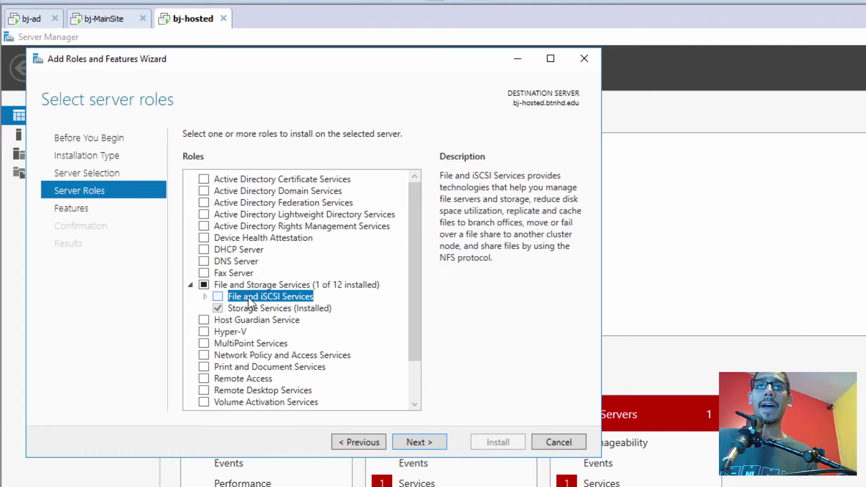
click(205, 297)
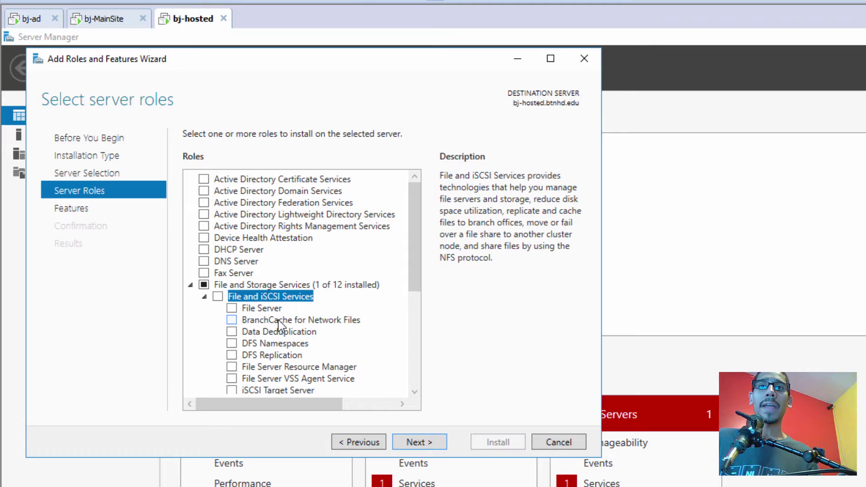
click(231, 321)
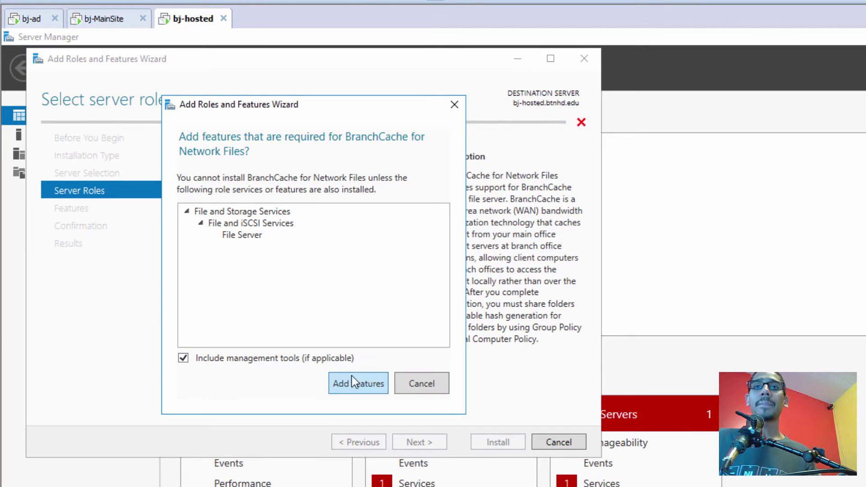
click(356, 383)
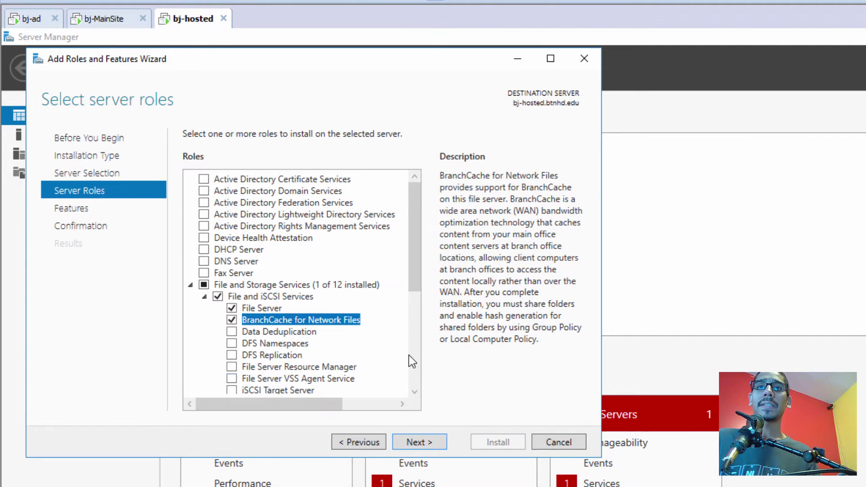
Add the BranchCache feature and finish the installation wizard.
click(424, 446)
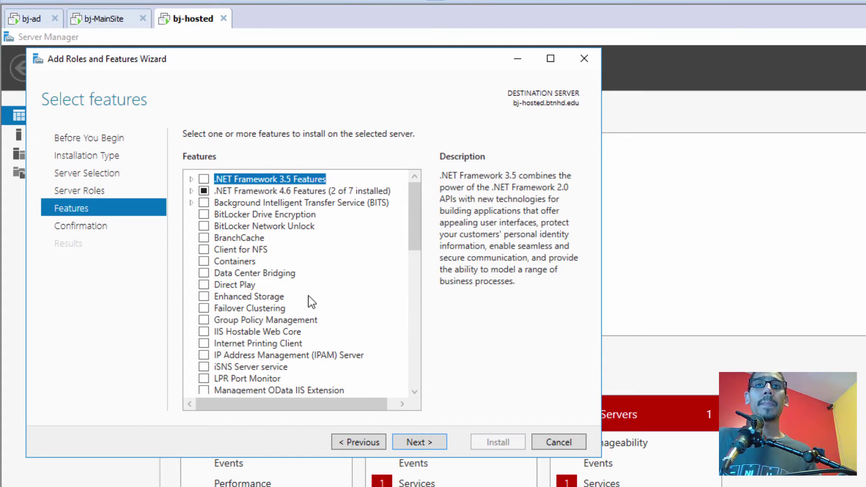
click(204, 238)
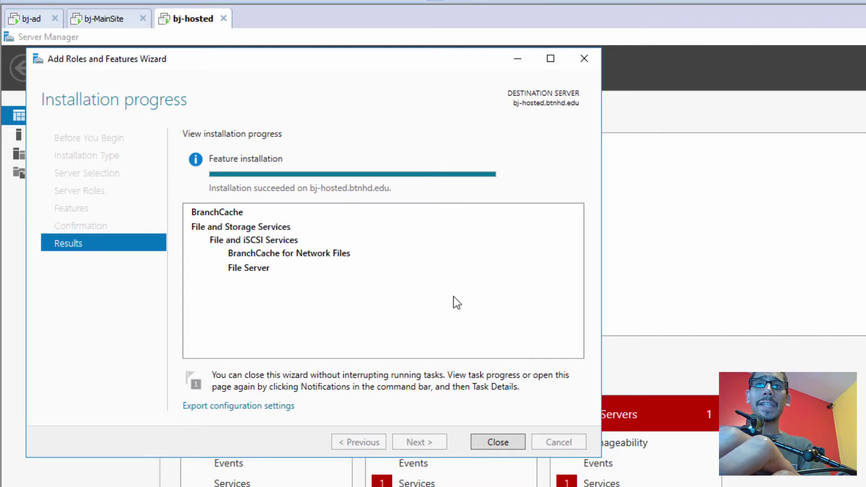
click(498, 443)
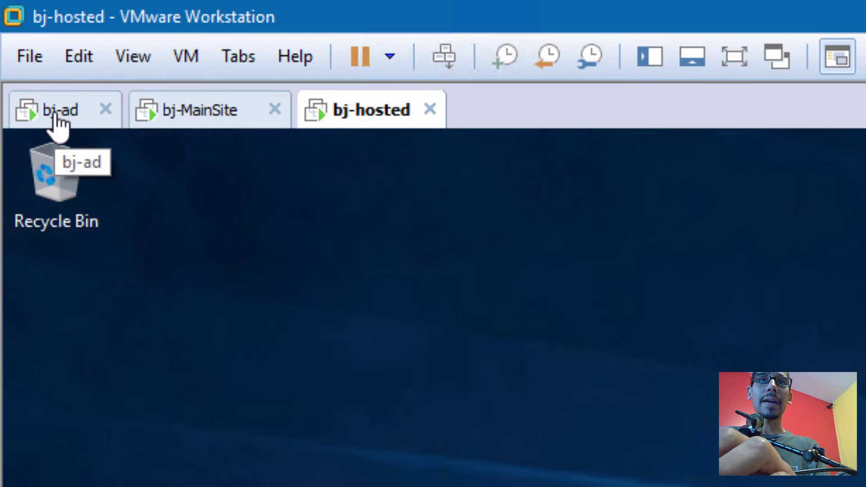
Return to the bj-ad virtual machine with the BranchCache Firewall Policies rules shown.
click(57, 115)
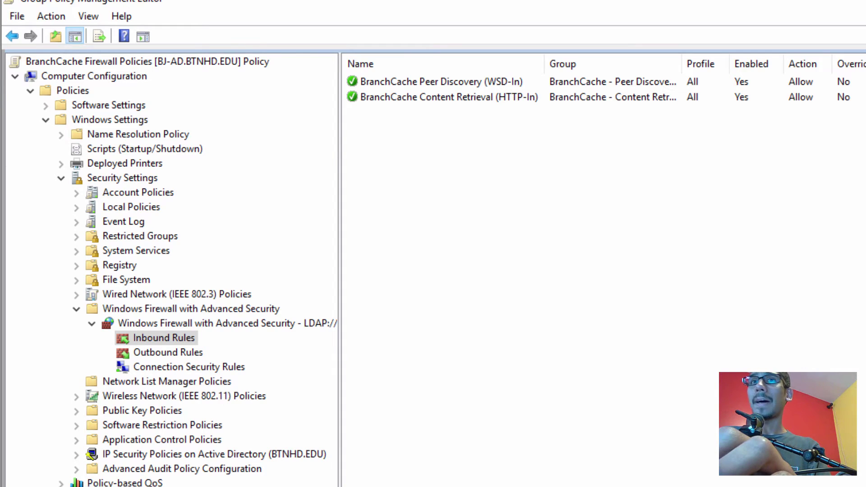
Link the BranchCache Firewall Policies GPO to the Hosted OU and set the link to Enforced.
key(alt+F4)
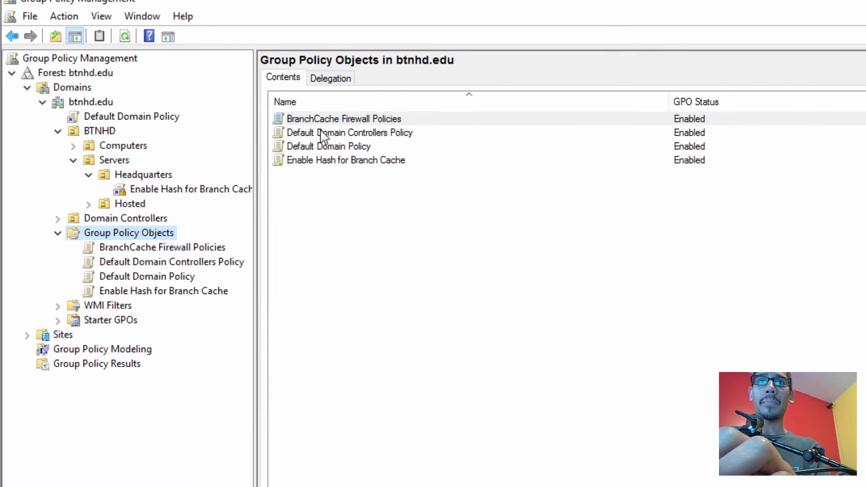
click(136, 207)
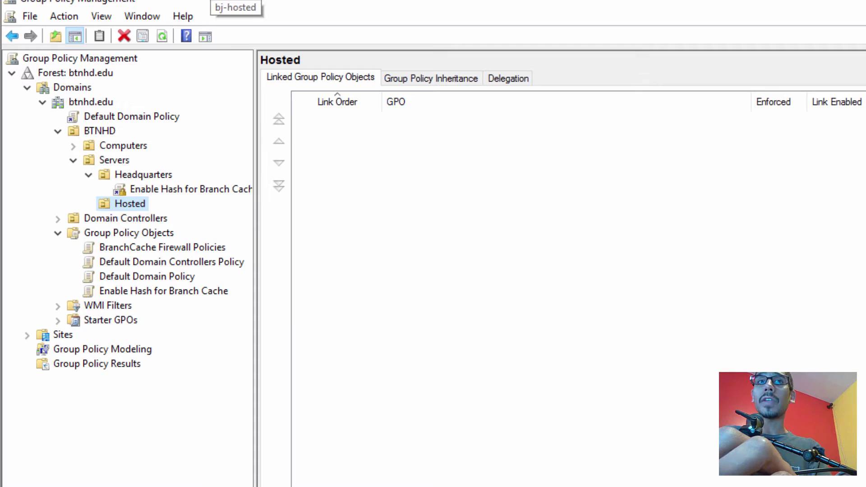
right_click(131, 202)
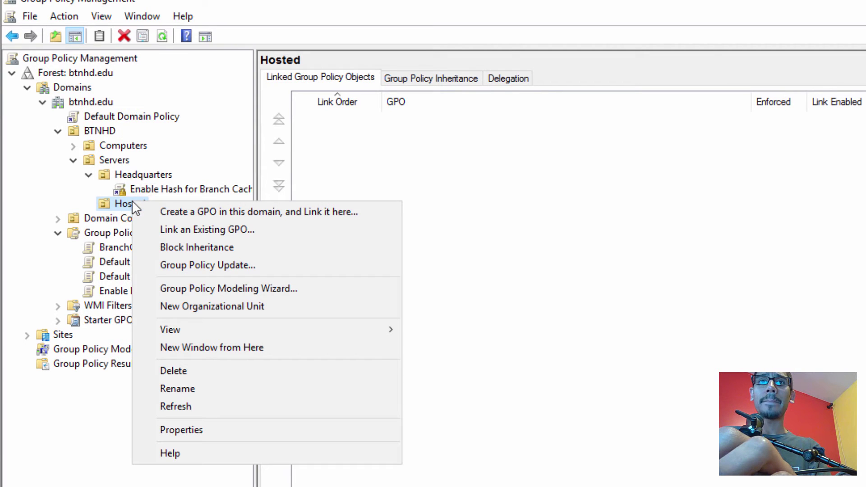
click(200, 231)
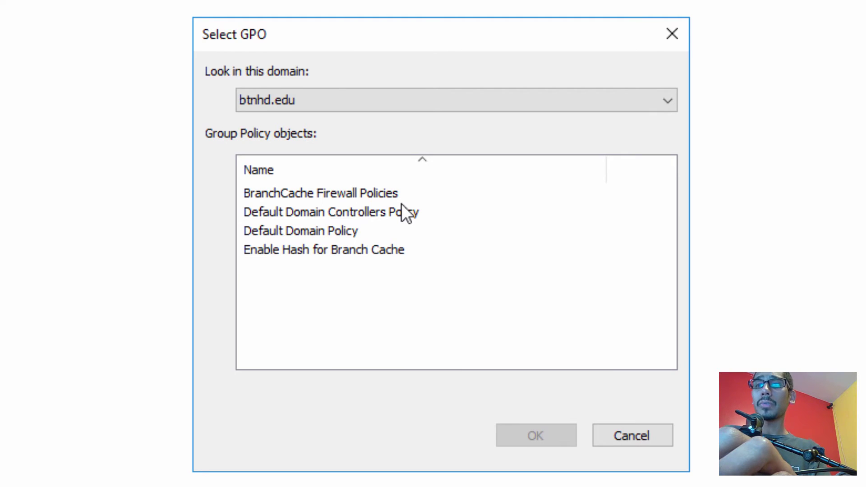
click(396, 194)
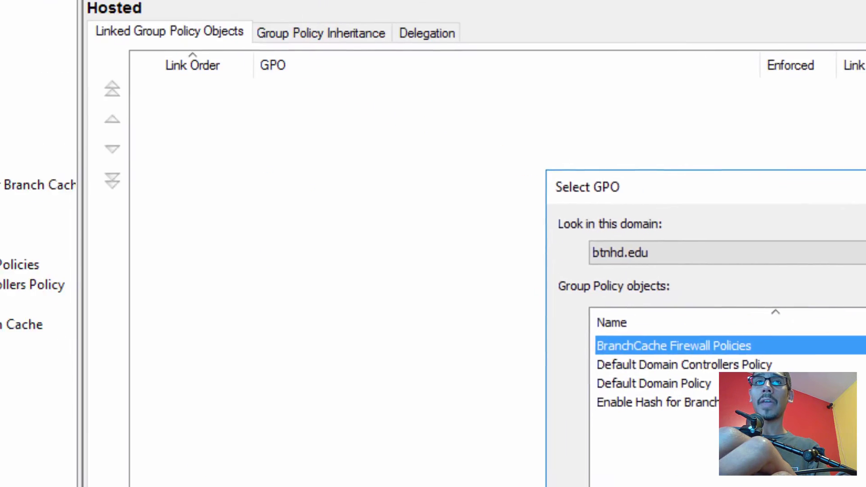
click(536, 436)
right_click(272, 339)
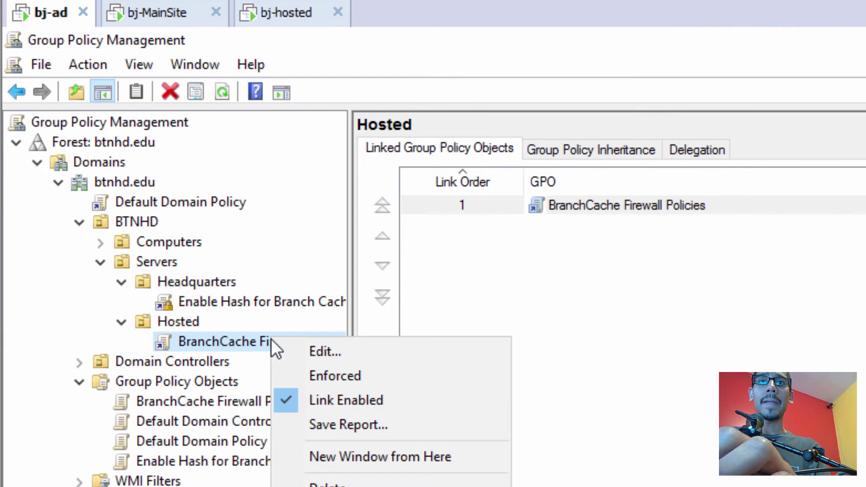
click(353, 378)
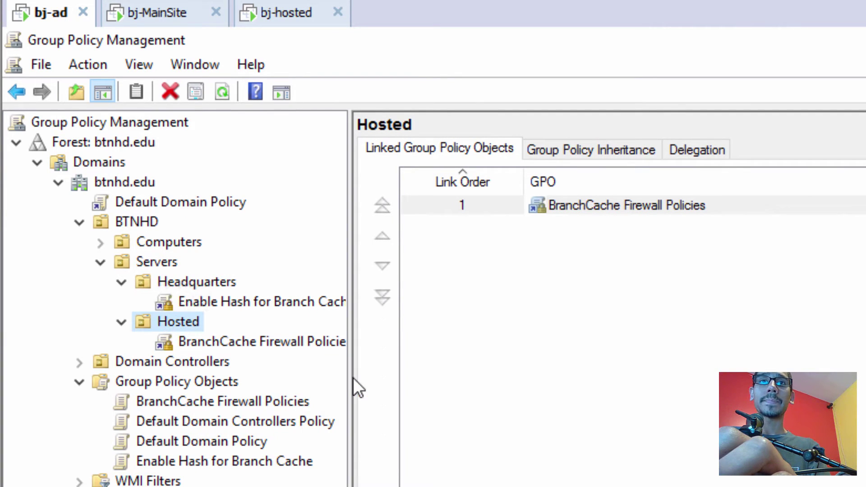
On bj-hosted, run GPUpdate /force from an elevated Command Prompt.
click(291, 18)
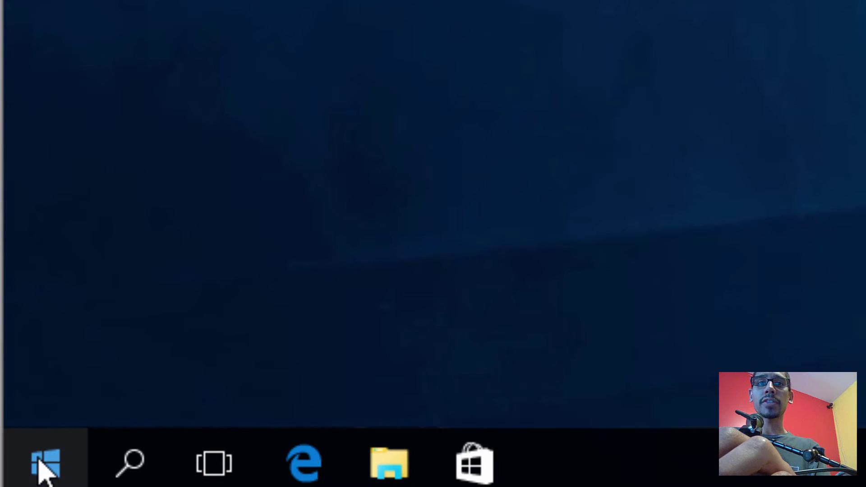
right_click(45, 467)
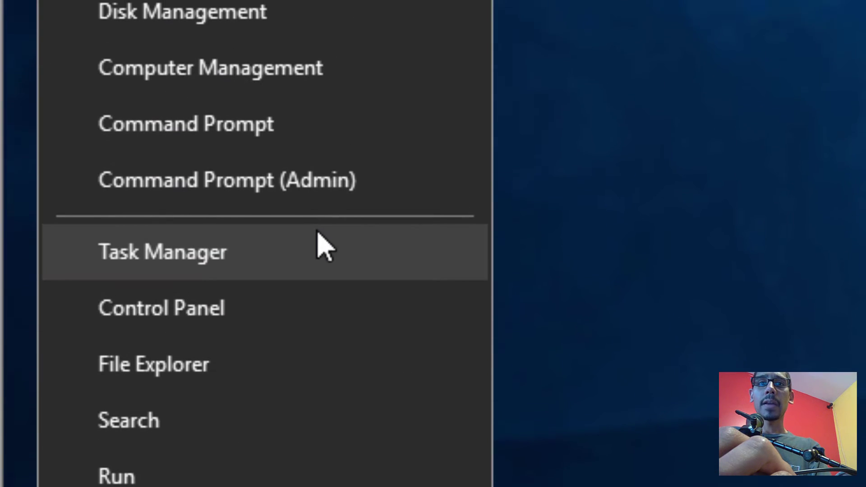
click(300, 188)
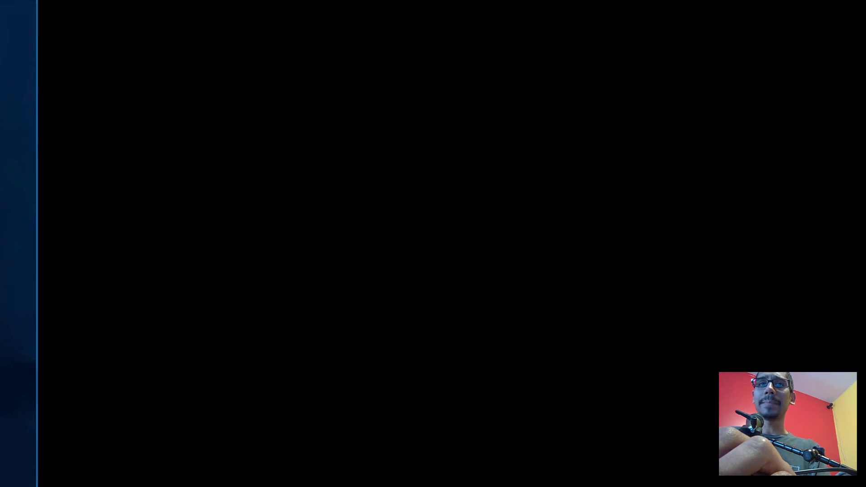
text(GPUpdate /force)
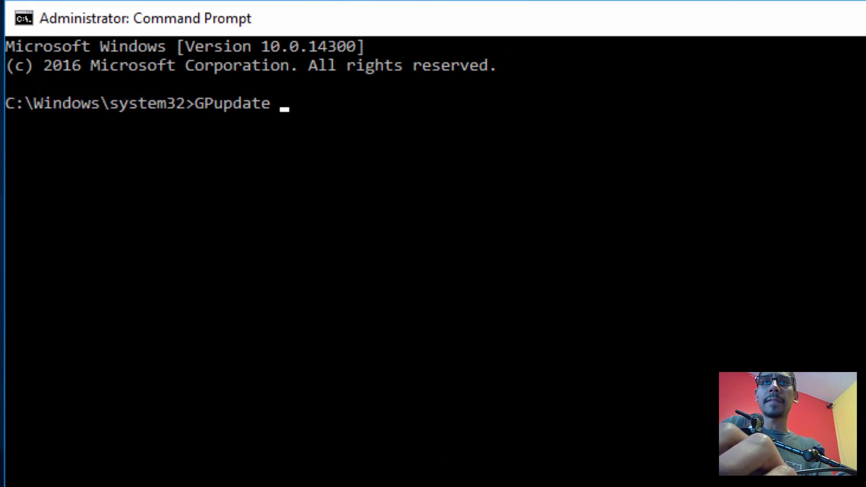
key(Return)
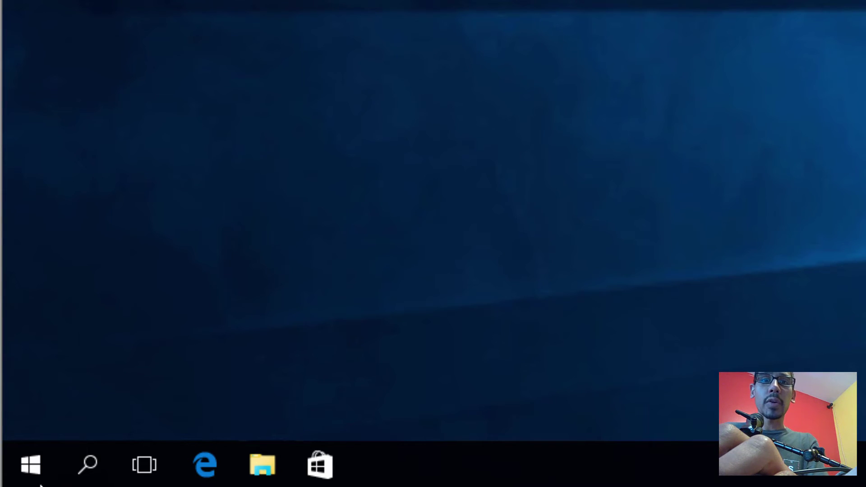
Launch Windows PowerShell as administrator from the Start menu.
click(30, 463)
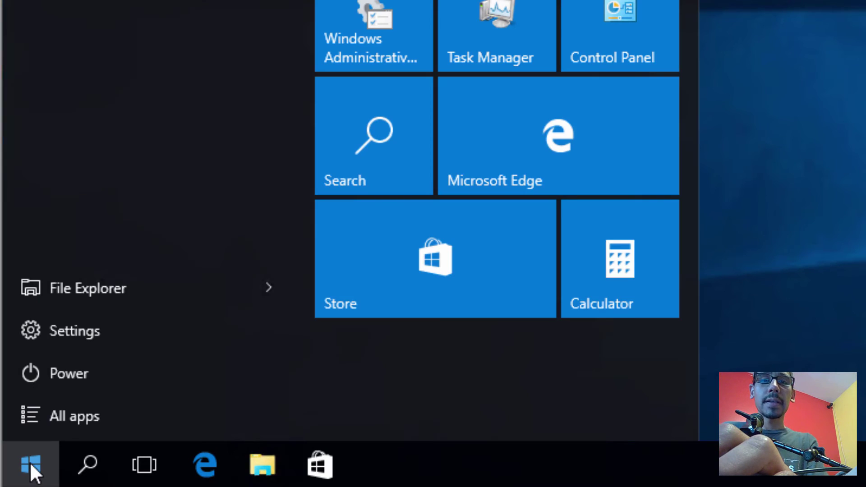
click(70, 415)
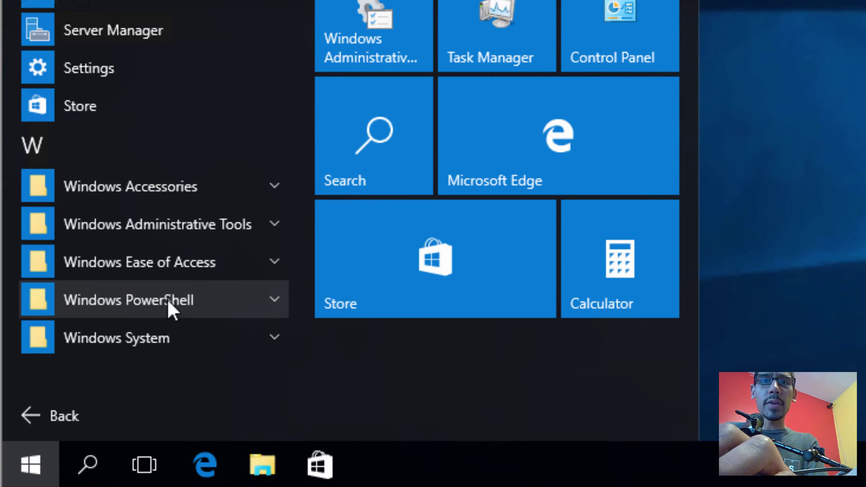
click(168, 299)
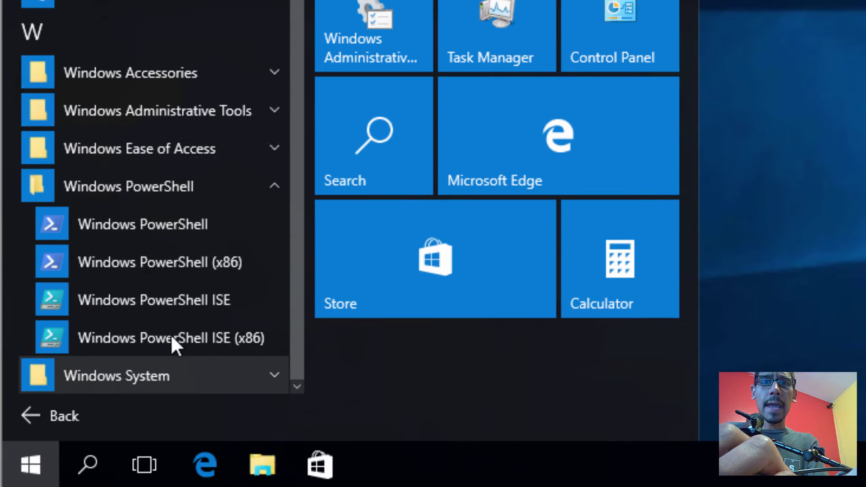
right_click(169, 219)
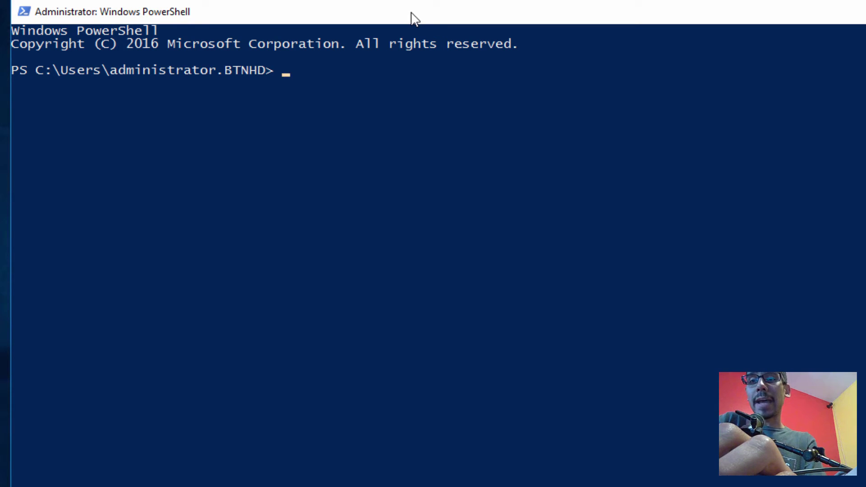
Run enable-bchostedserver -registerscp, correcting the 'serer' typo first.
text(enable)
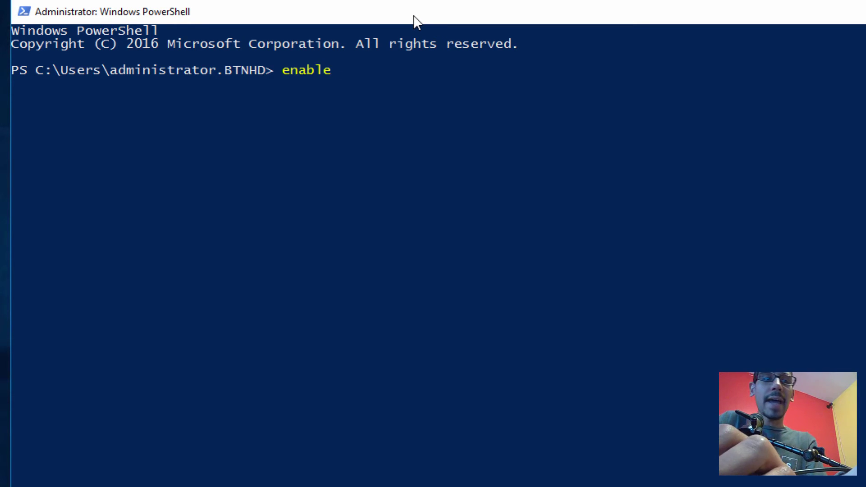
text(-bchos)
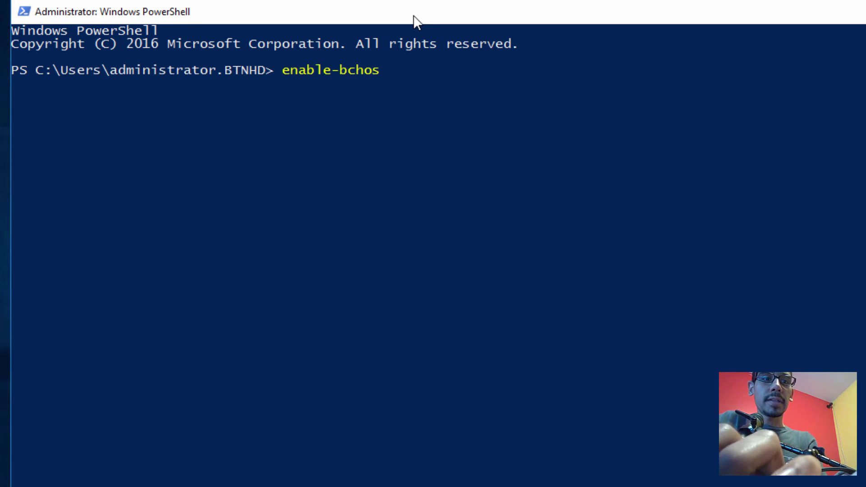
text(ted)
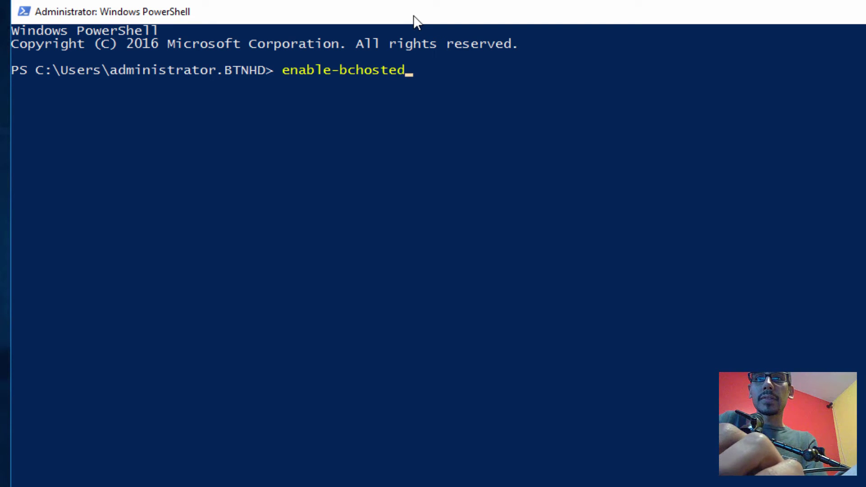
text(serer )
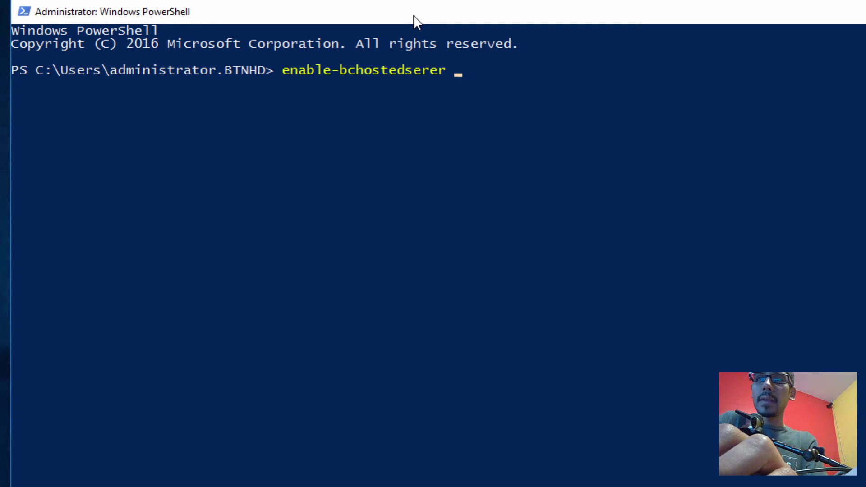
text(-re)
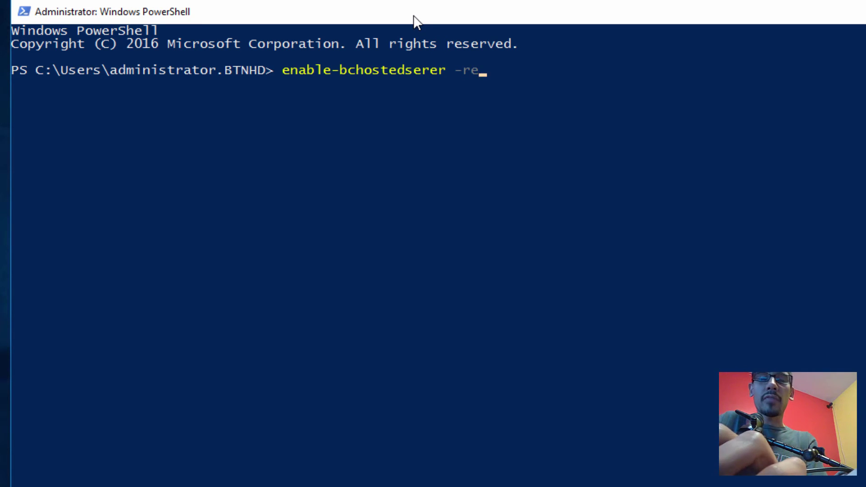
text(gistersc)
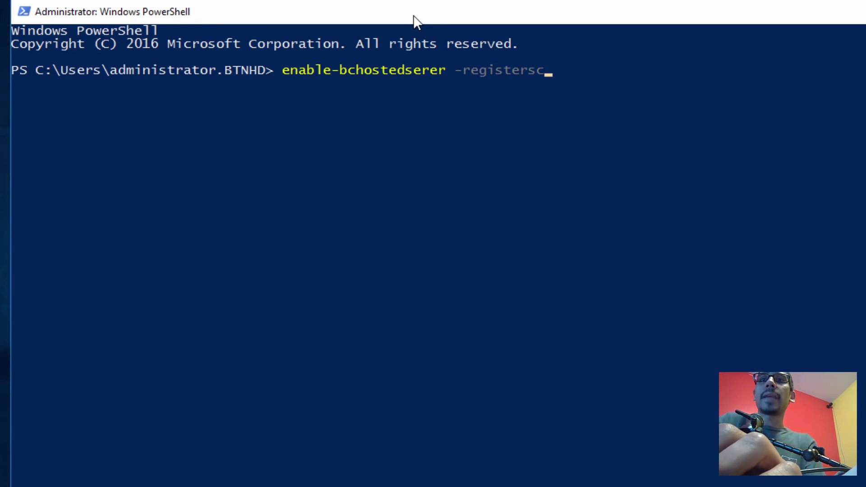
text(p)
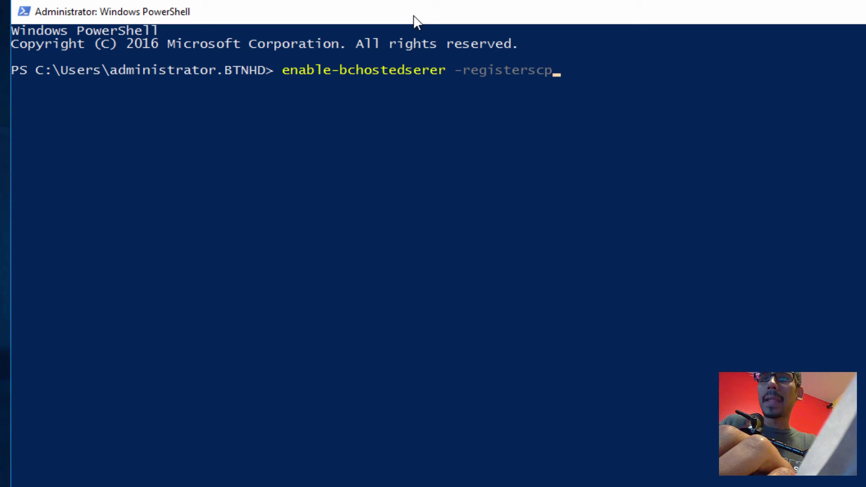
key(Left)
key(Left)
key(Left)
key(Left)
key(Left)
key(Left)
key(Left)
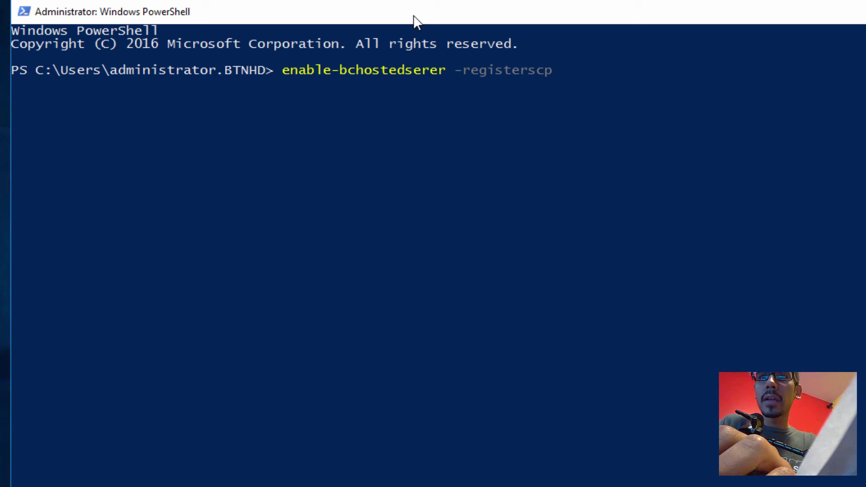
key(Left)
key(Left)
key(Left)
key(Left)
key(Left)
key(Left)
key(Left)
key(Left)
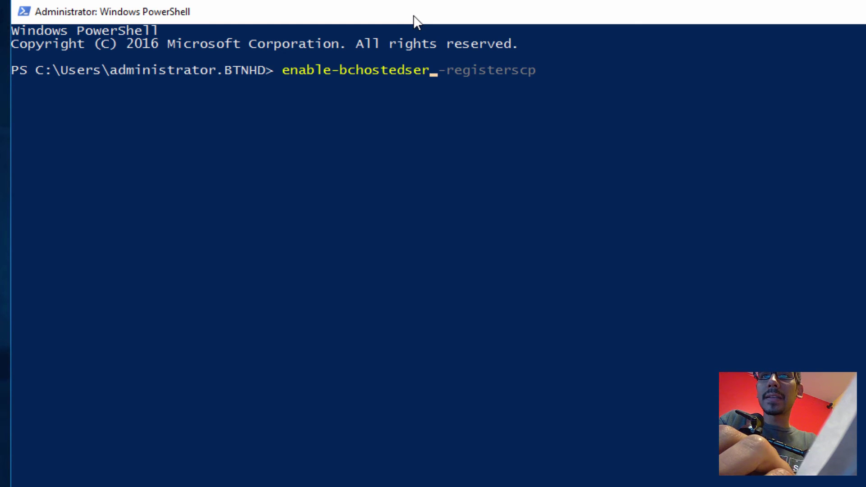
key(Left)
key(Right)
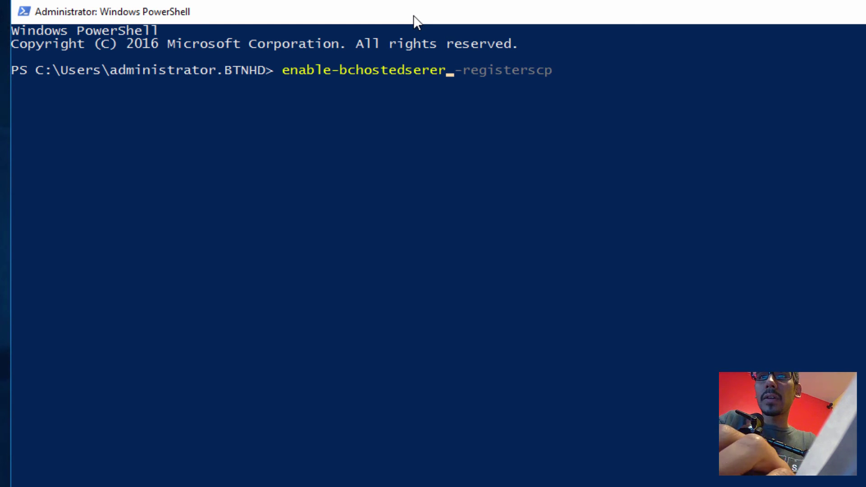
key(BackSpace)
key(BackSpace)
text(ver)
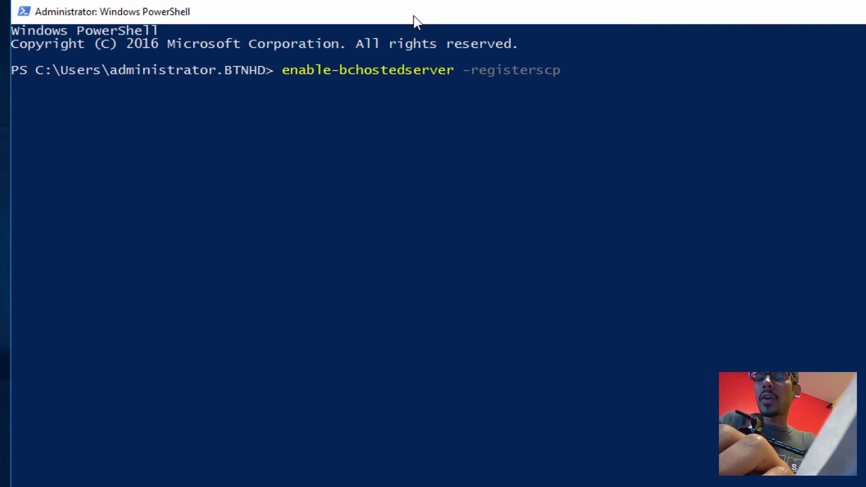
key(Return)
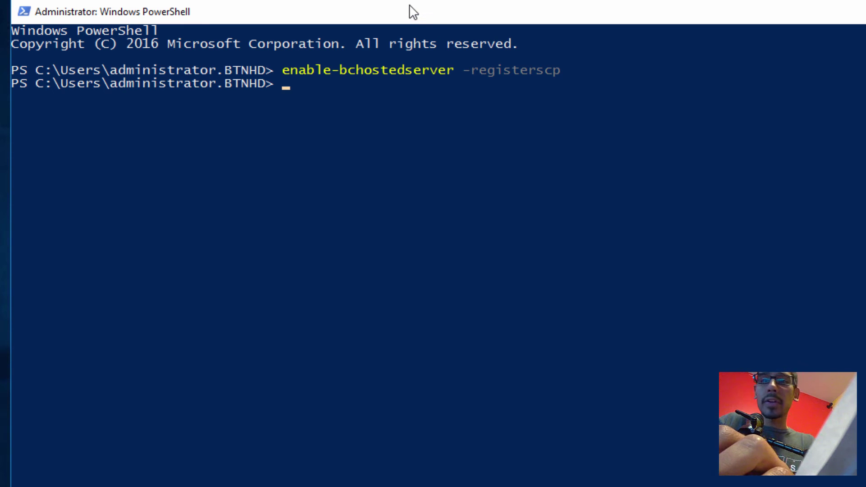
Run get-bcstatus and scroll to review the firewall rules and hash/data cache details.
text(get-)
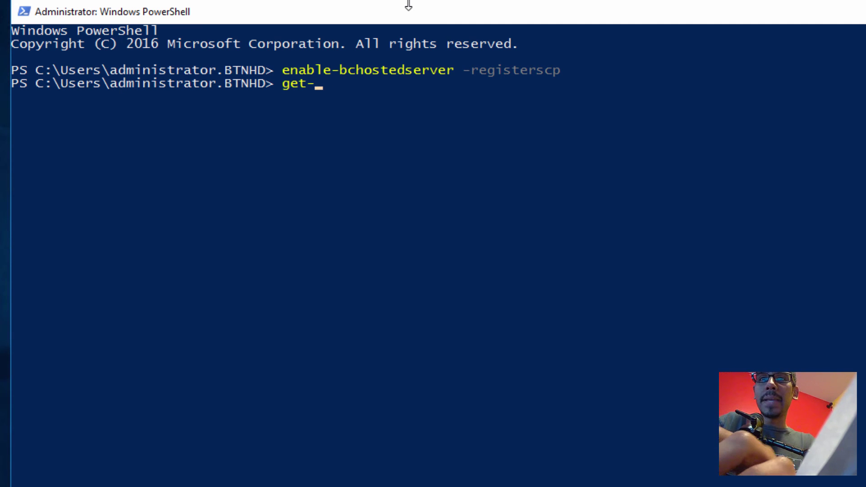
text(bc)
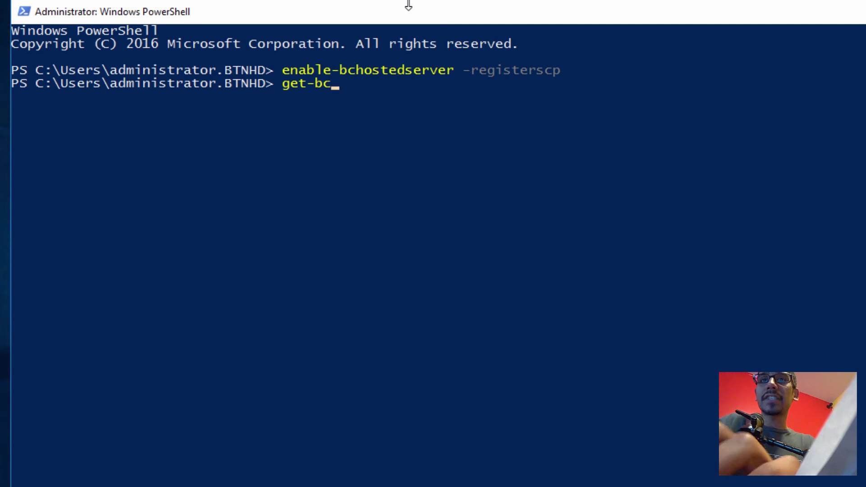
text(status)
key(Return)
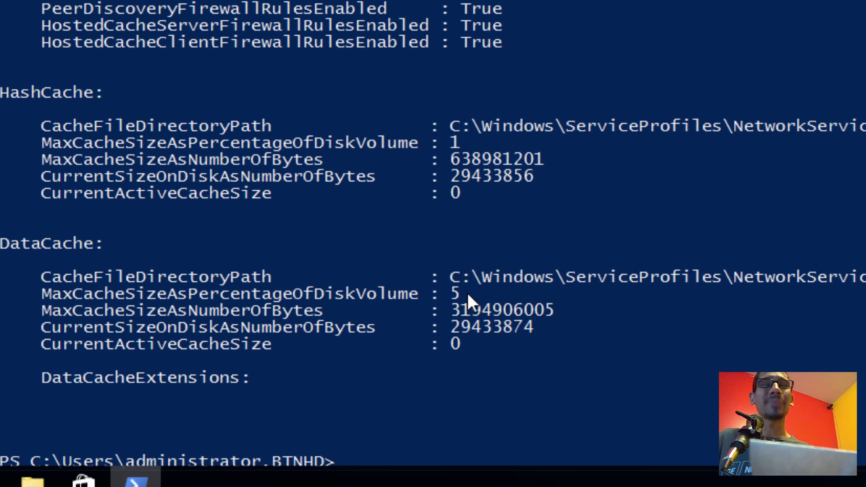
scroll(607, 122, down, 2)
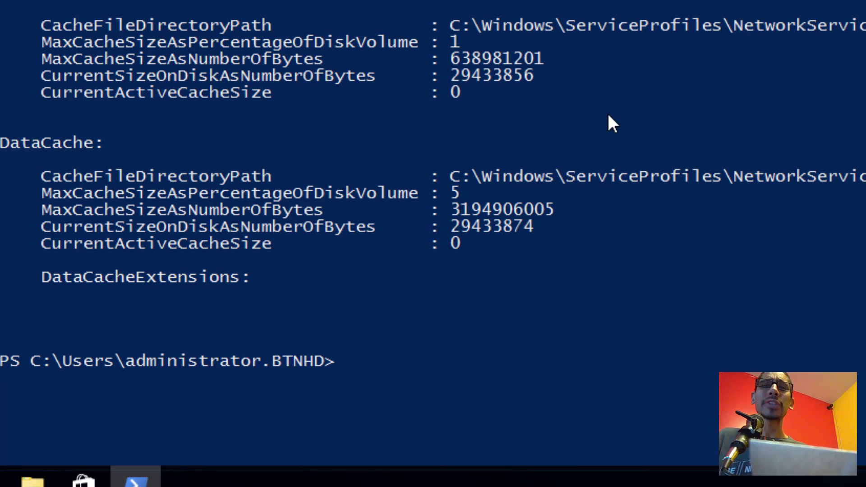